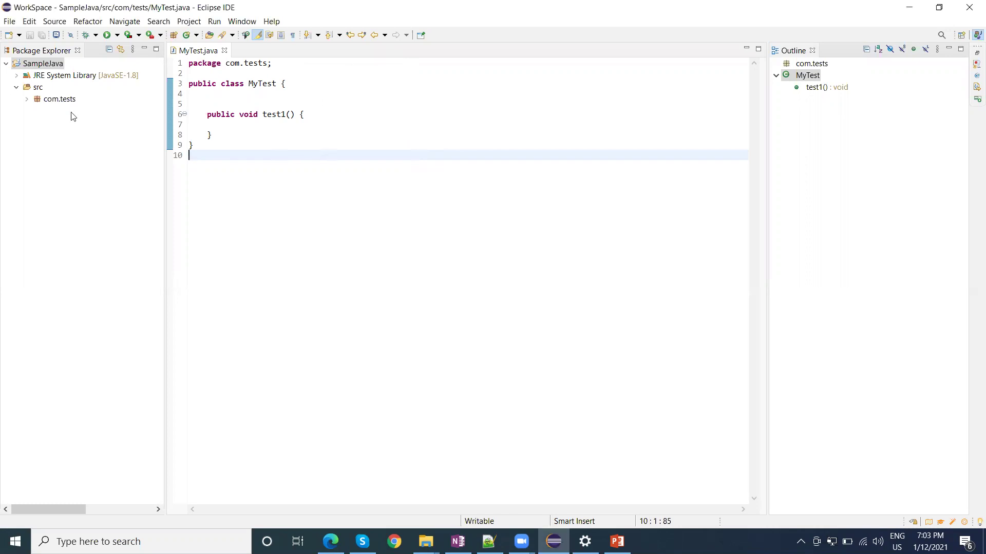
left_click(28, 100)
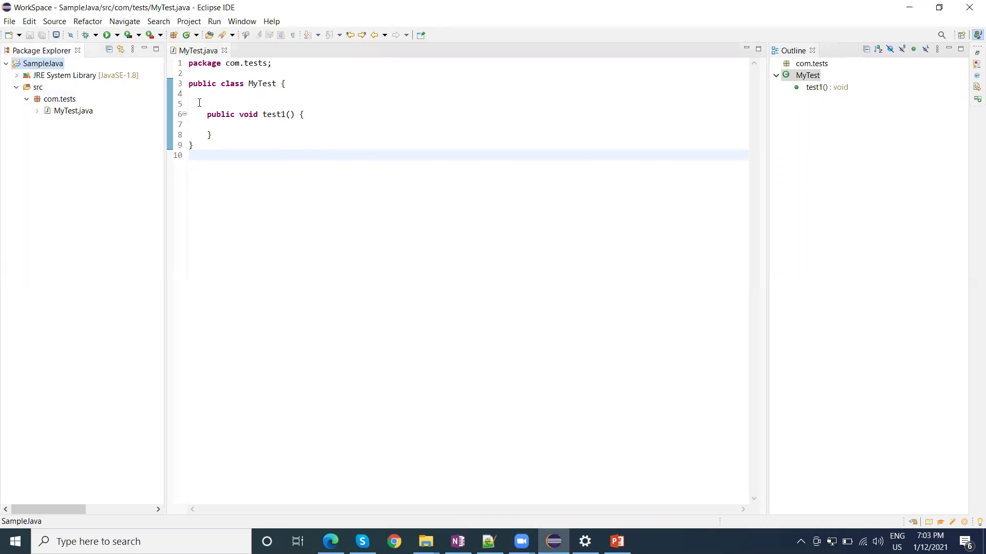
right_click(48, 64)
key("Escape")
left_click(224, 124)
left_click(58, 98)
right_click(59, 99)
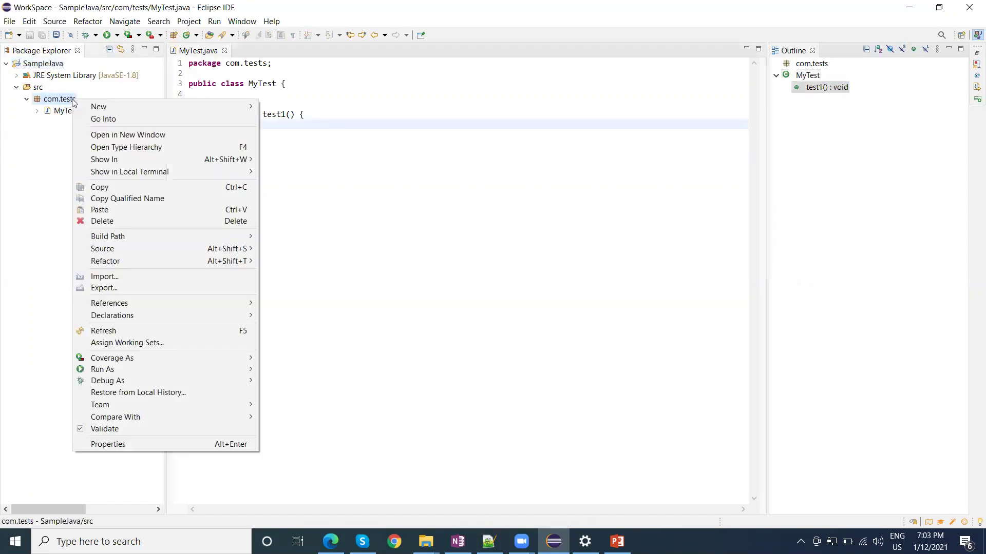
left_click(282, 144)
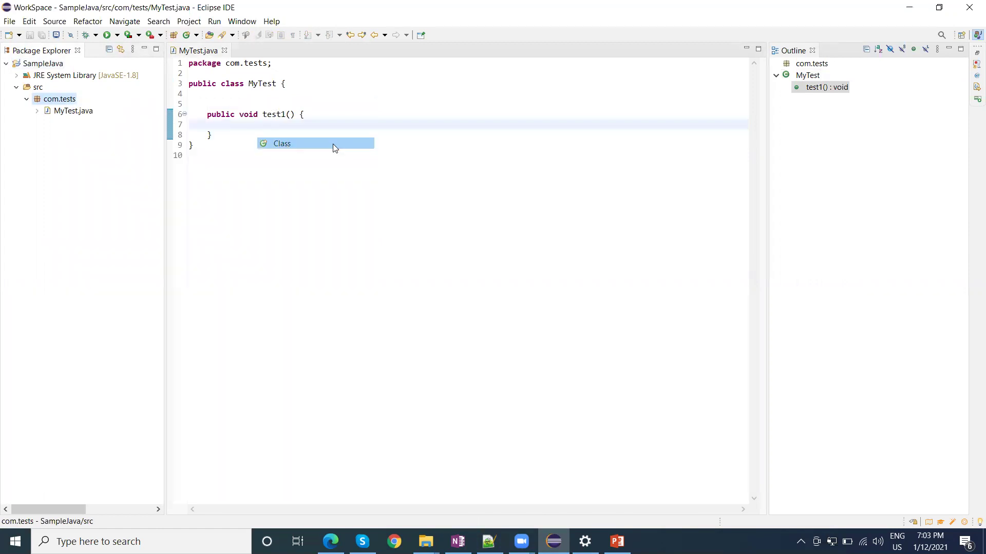
left_click(629, 373)
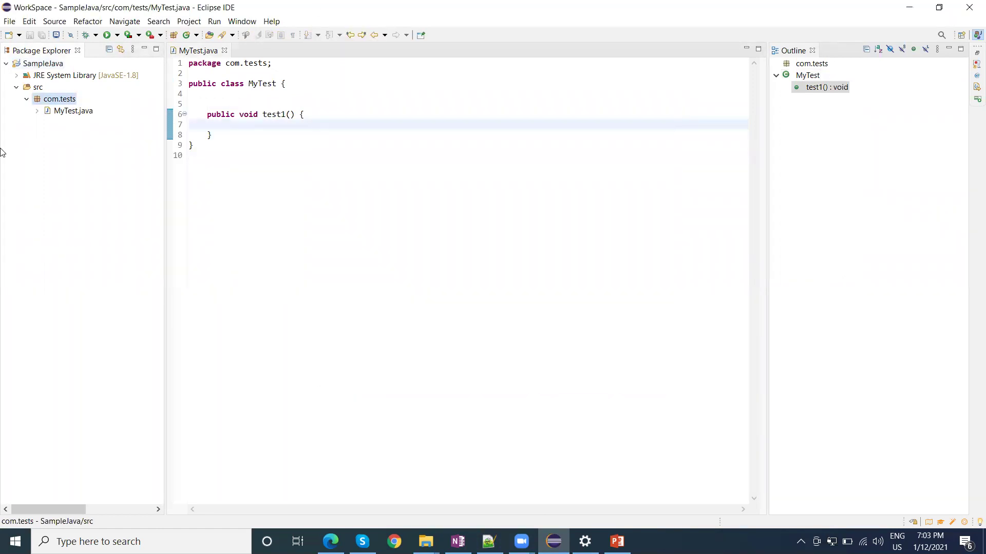
right_click(68, 101)
mouse_move(93, 105)
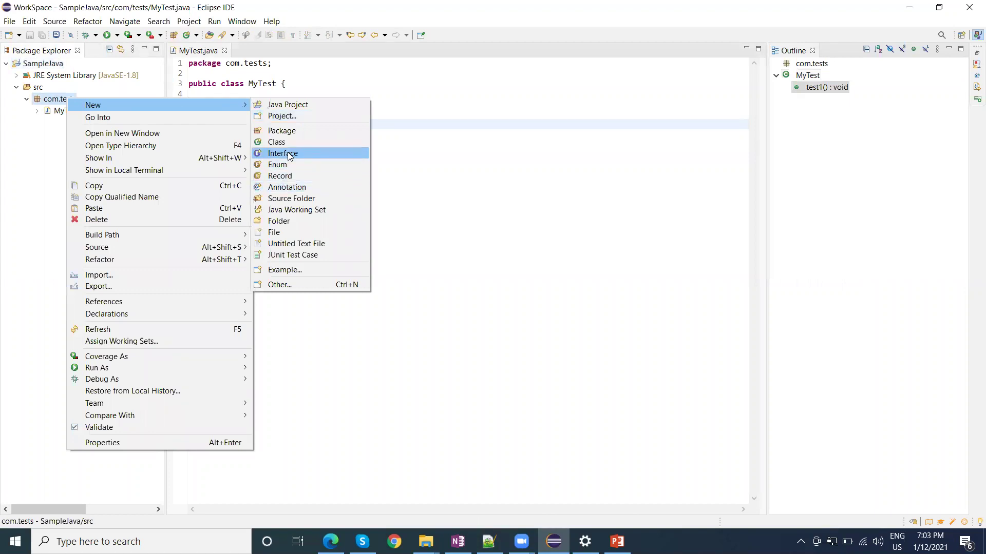
left_click(297, 283)
scroll(360, 235, "down", 1)
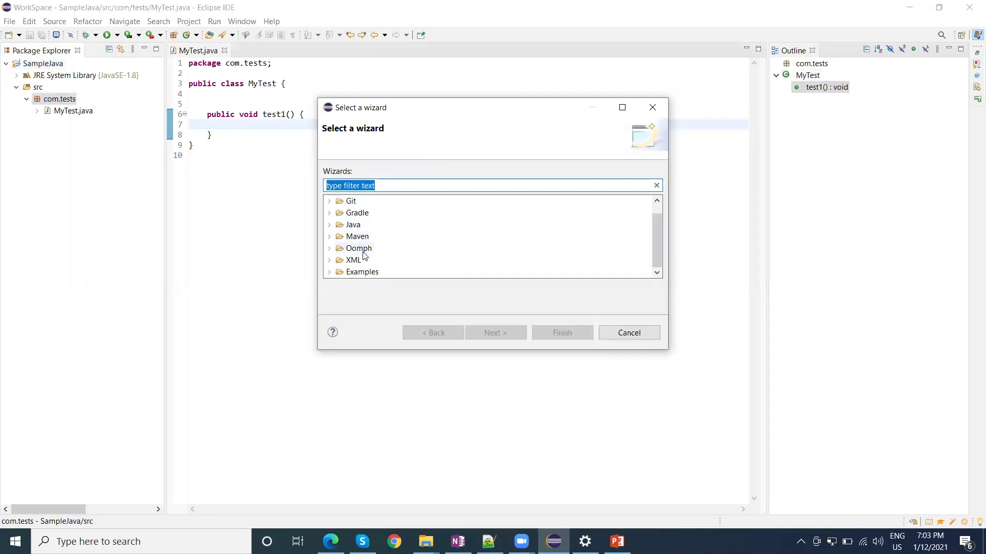
scroll(365, 262, "up", 1)
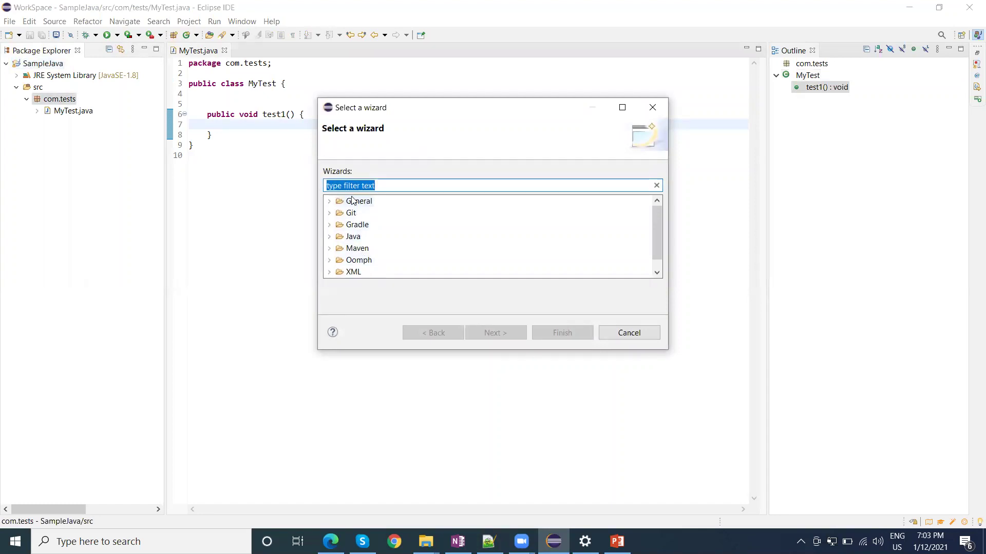
scroll(354, 260, "down", 1)
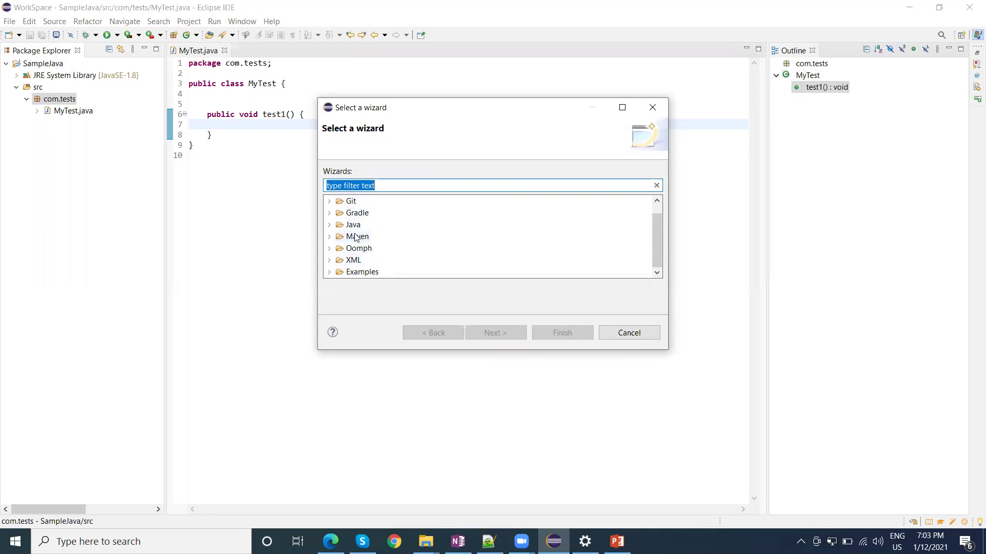
scroll(355, 204, "up", 1)
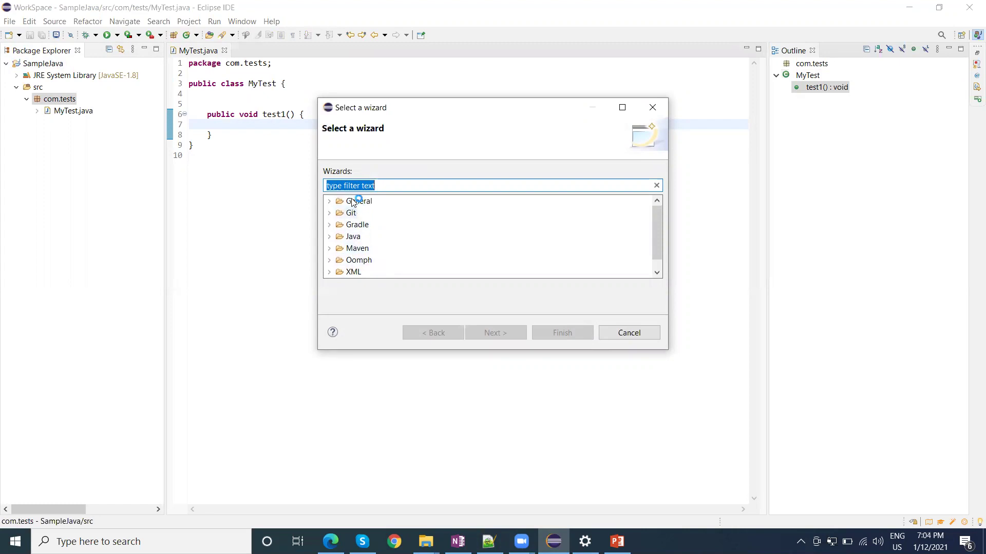
scroll(350, 229, "down", 1)
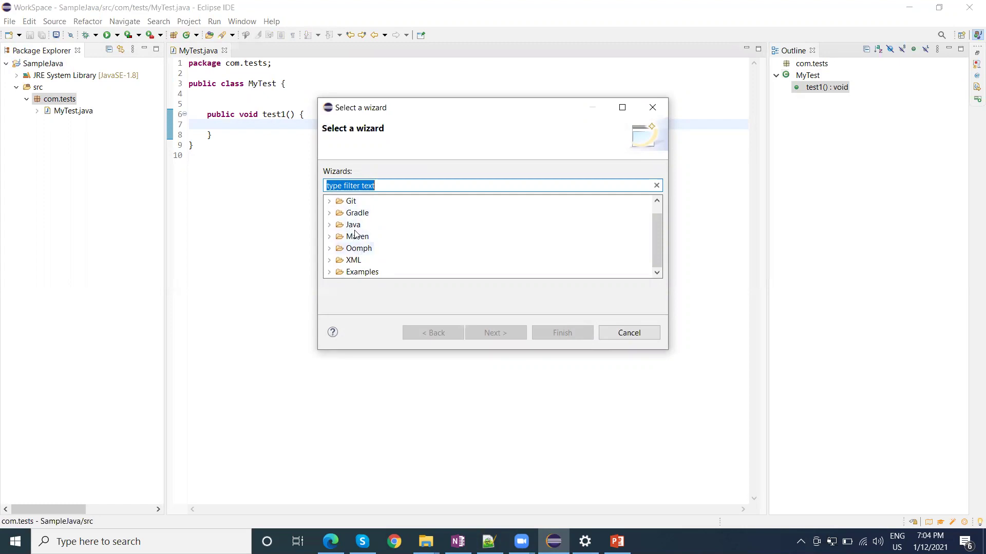
left_click(628, 333)
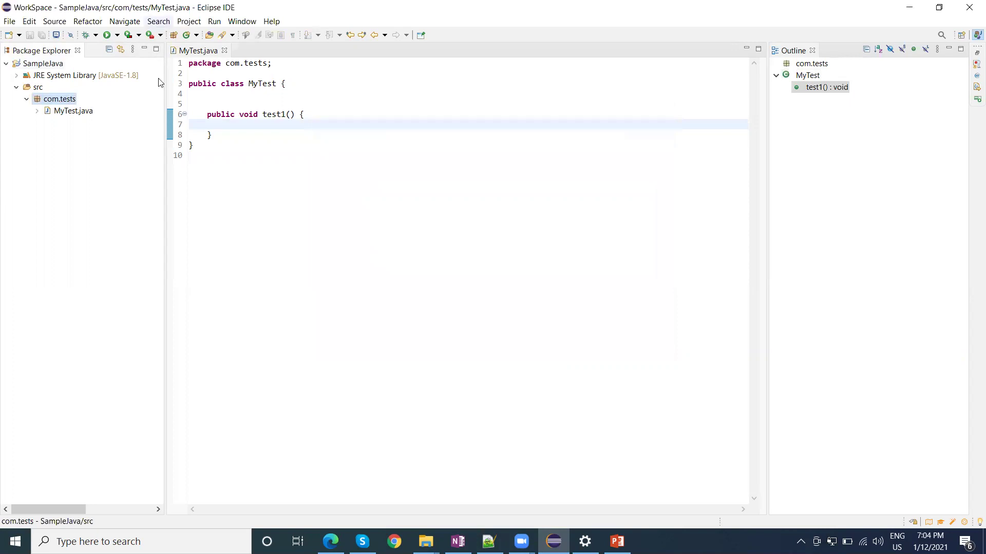
Search the Eclipse Marketplace for 'TestNg' so TestNG for Eclipse is listed first.
left_click(238, 97)
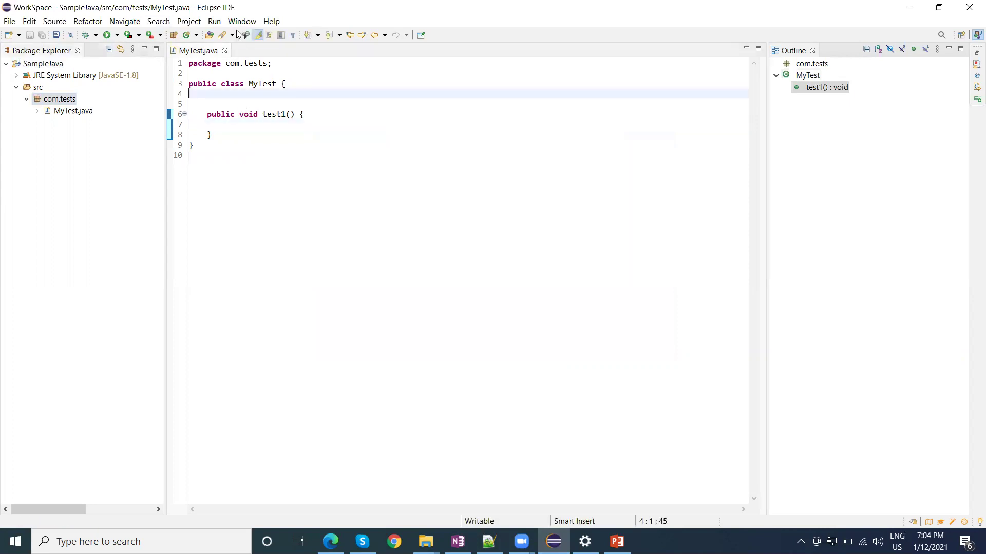
left_click(271, 21)
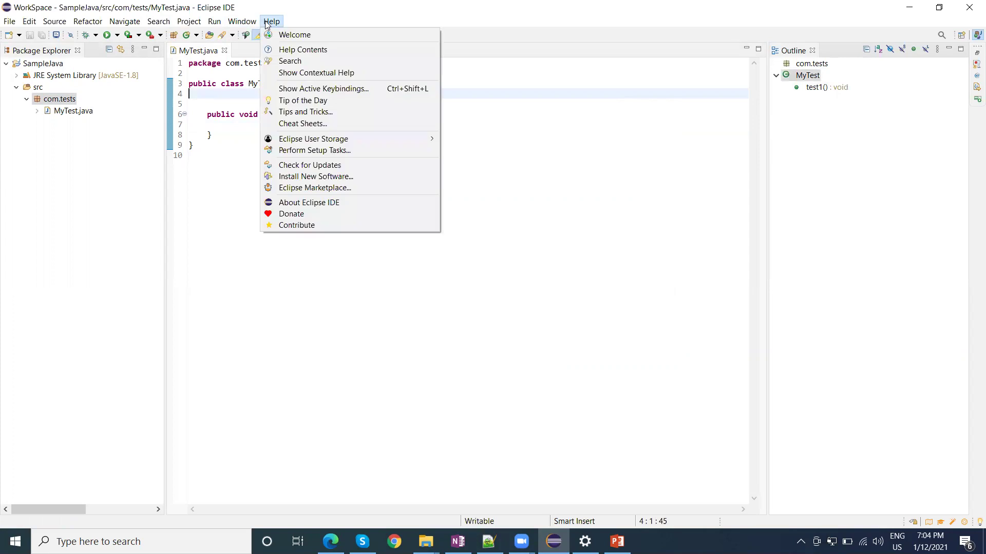
left_click(313, 188)
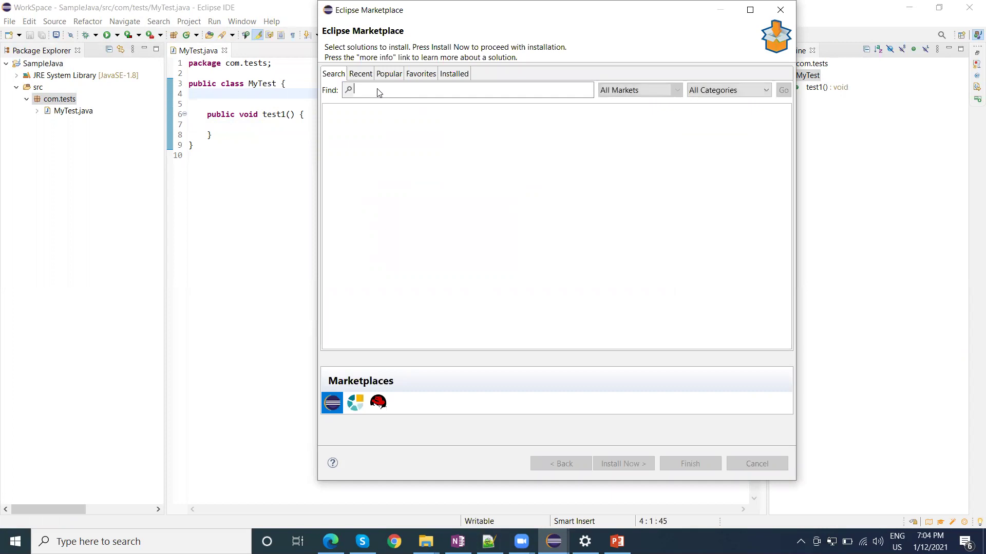
type("TestNg")
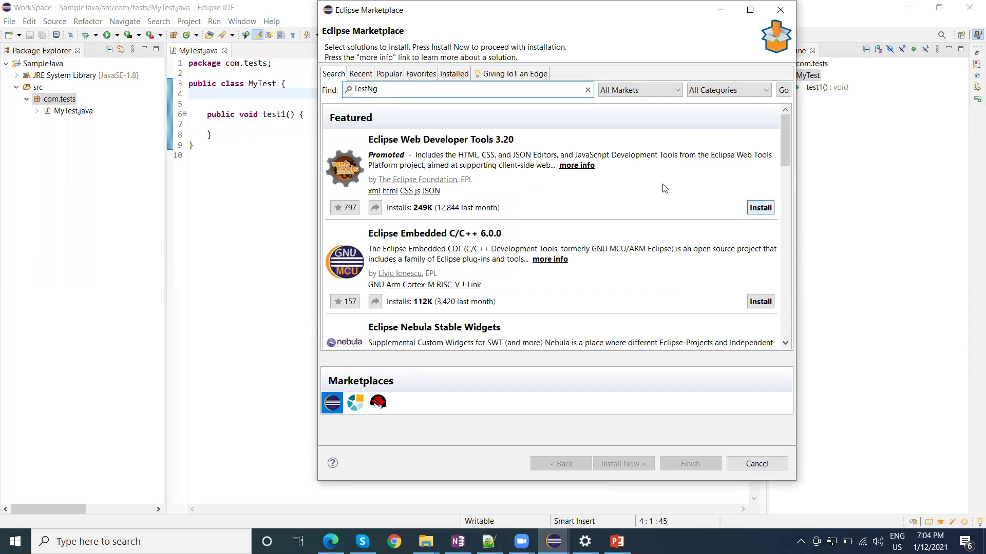
left_click(785, 93)
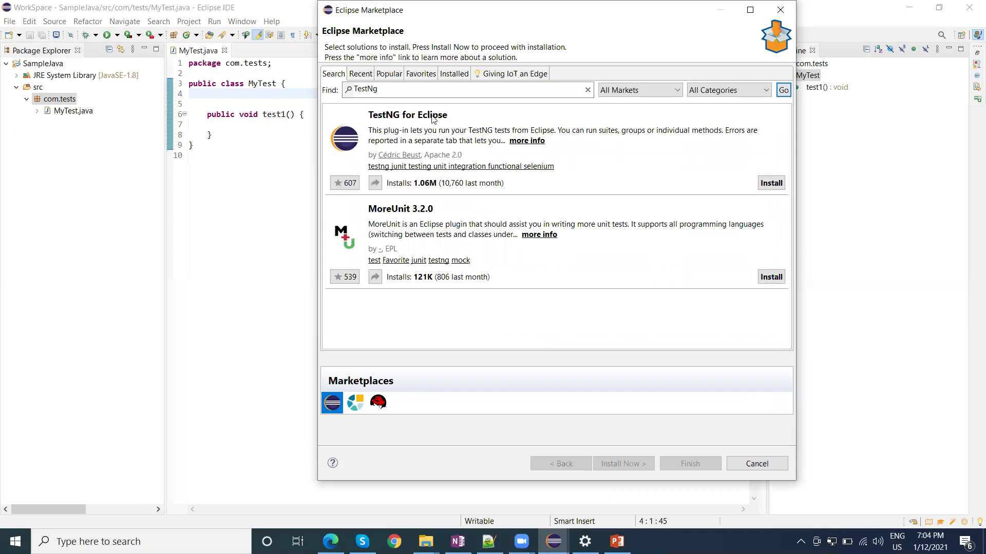
Install TestNG for Eclipse with all features checked, accepting the Apache License.
left_click(771, 183)
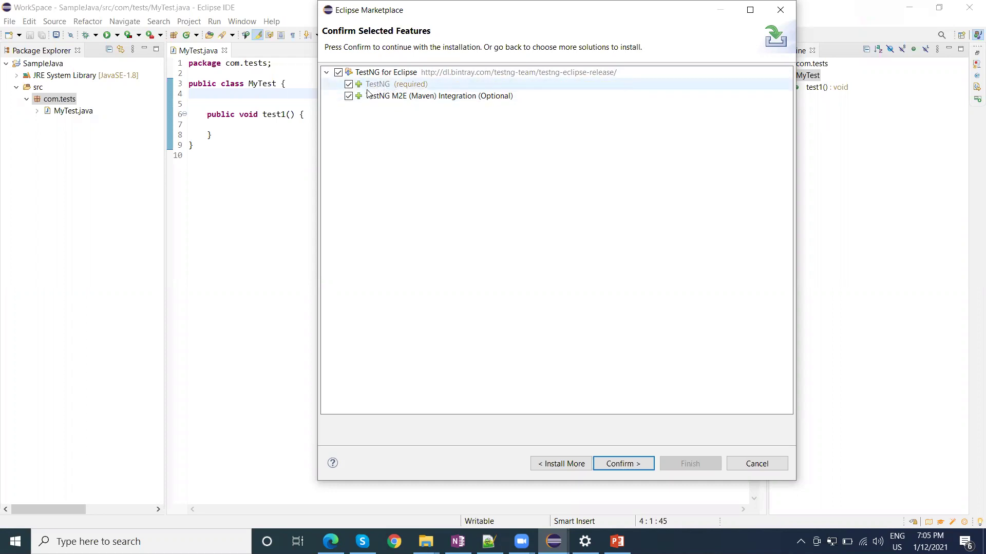
left_click(338, 72)
left_click(339, 72)
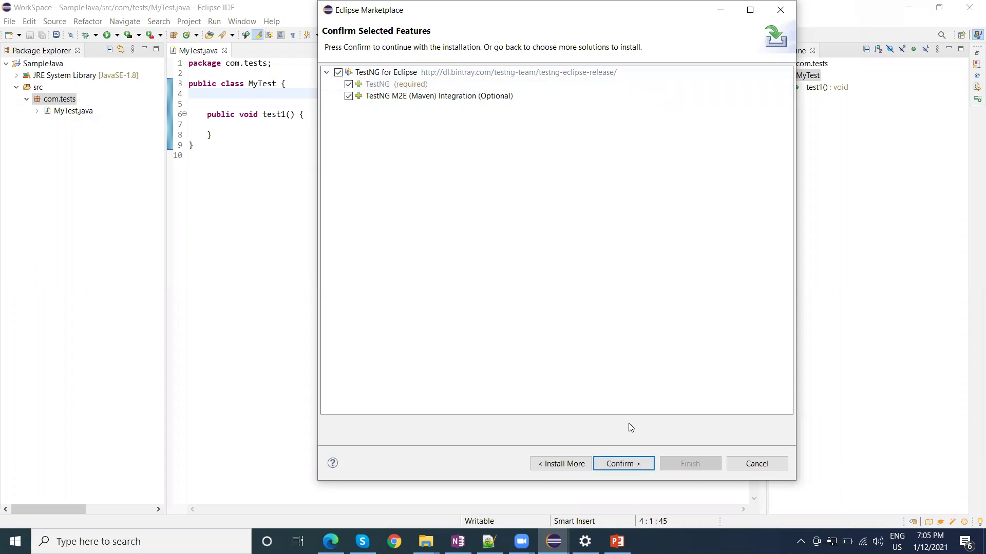
left_click(622, 465)
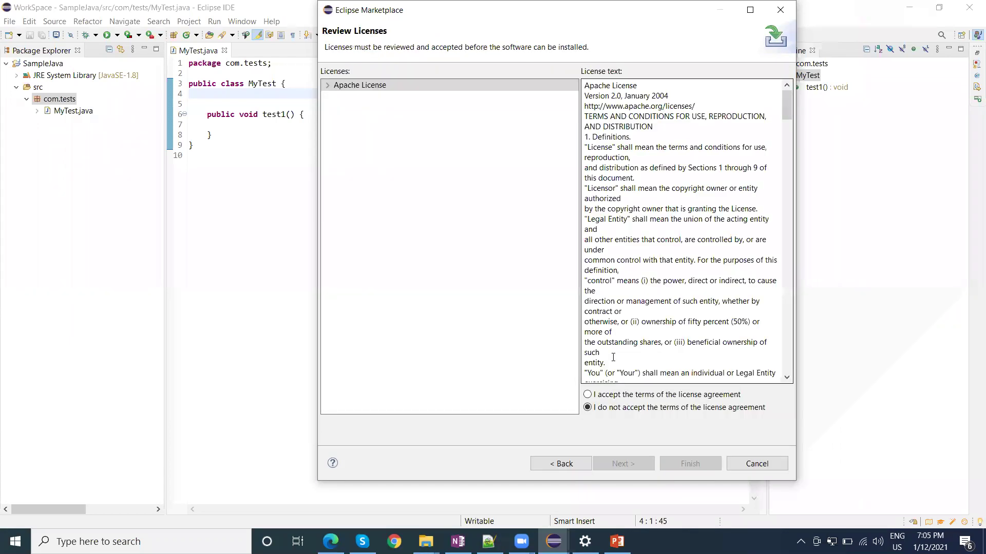
left_click(588, 394)
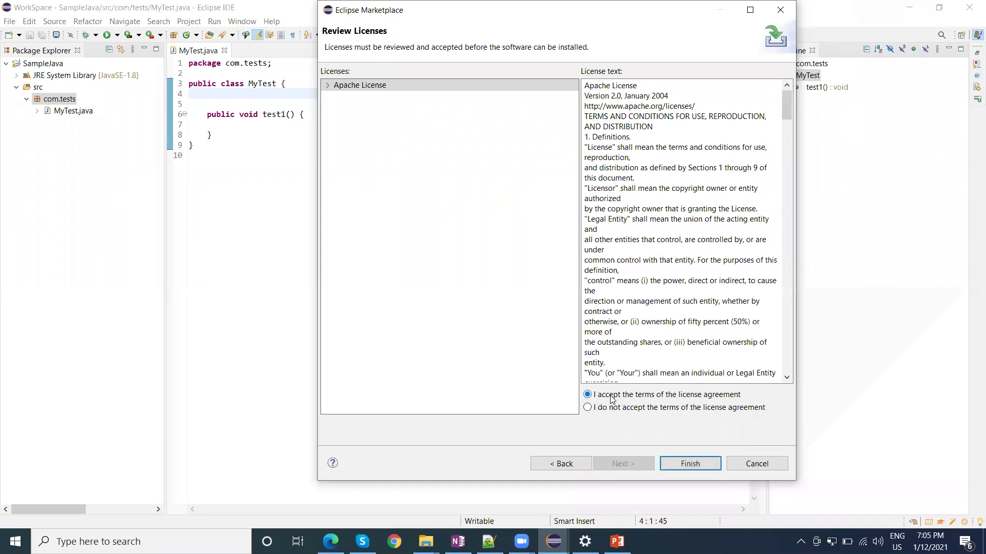
left_click(690, 464)
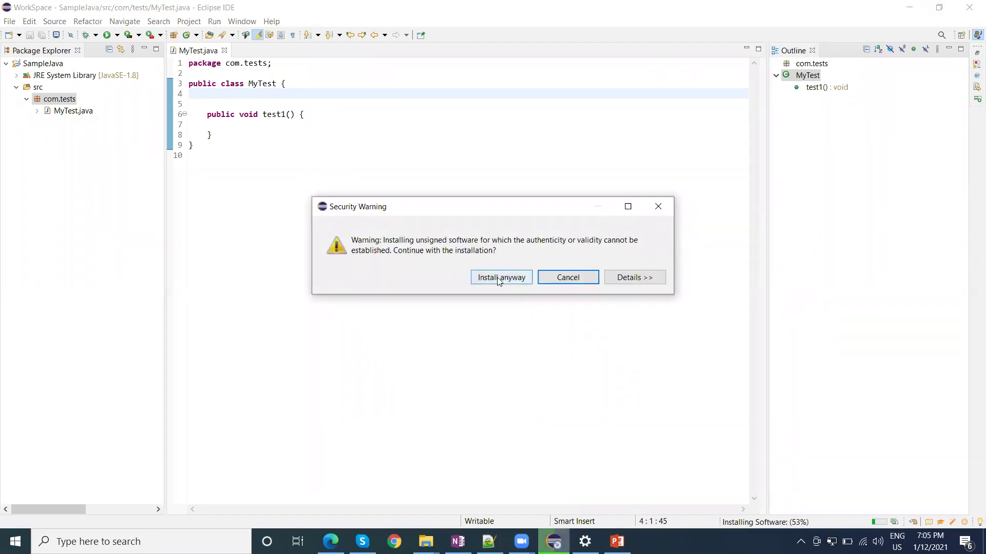
Choose 'Install anyway' at the unsigned-software warning and let Eclipse restart.
left_click(499, 279)
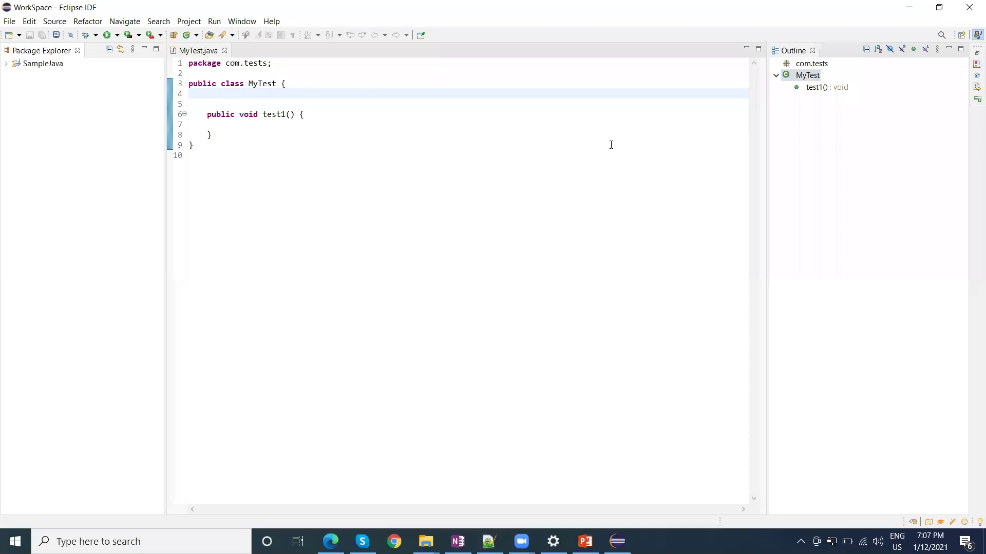
Expand SampleJava and its src folder to select the com.tests package.
left_click(410, 155)
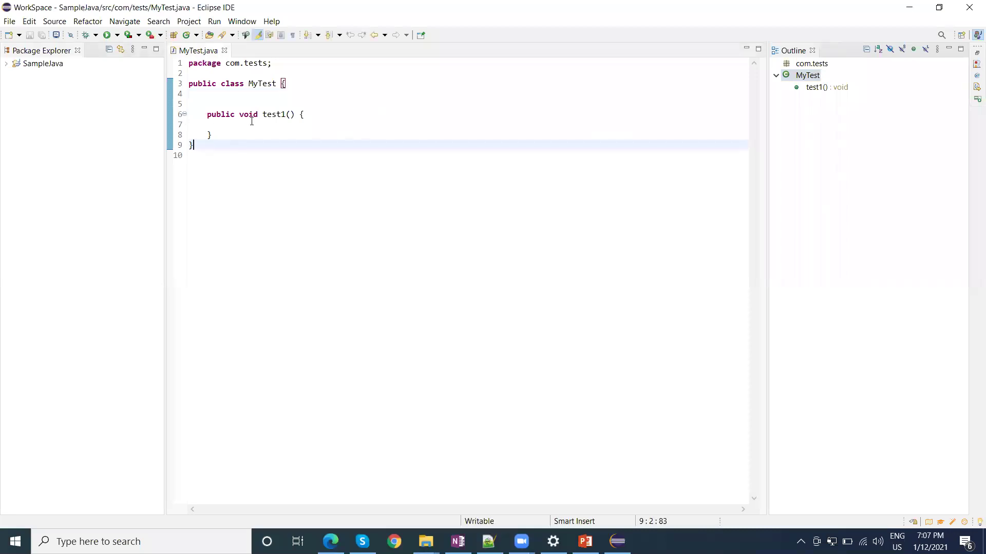
left_click(6, 70)
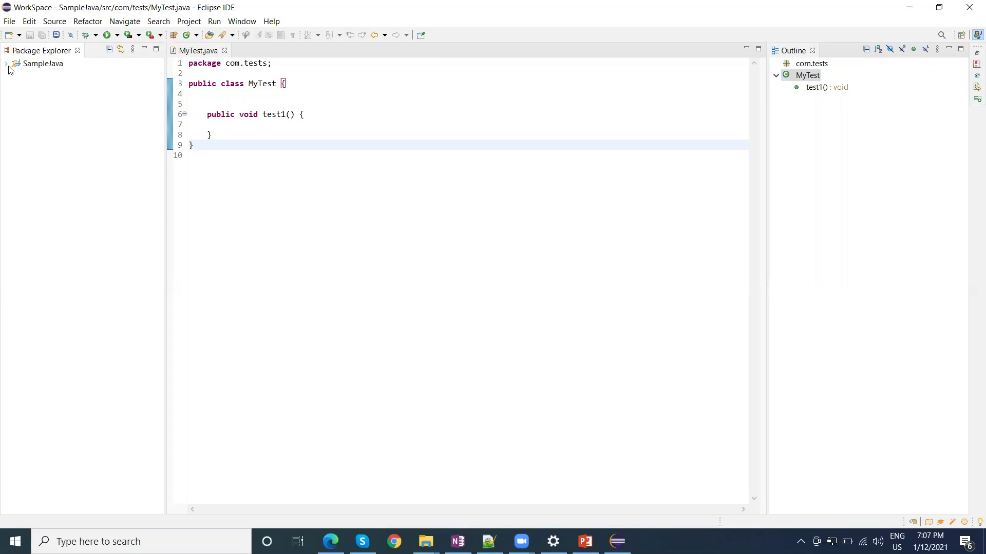
left_click(8, 65)
left_click(17, 87)
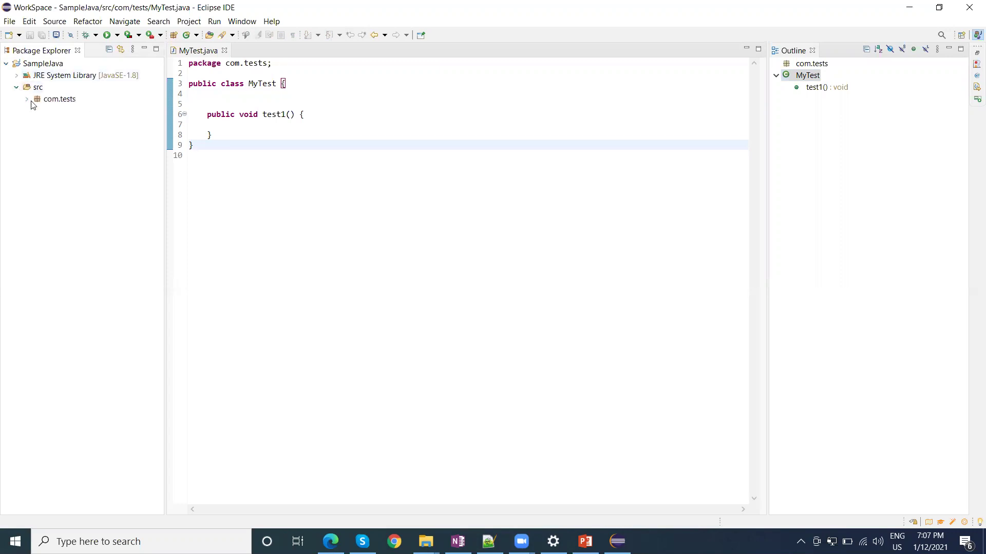
left_click(48, 100)
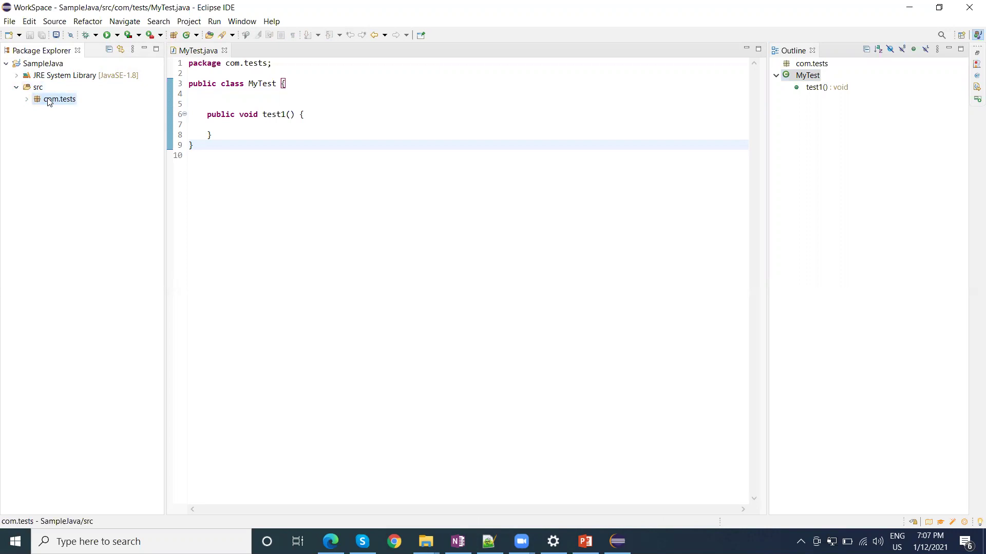
Confirm New > Other lists a TestNG wizard category, cancel, and return to line 5.
right_click(49, 101)
mouse_move(138, 106)
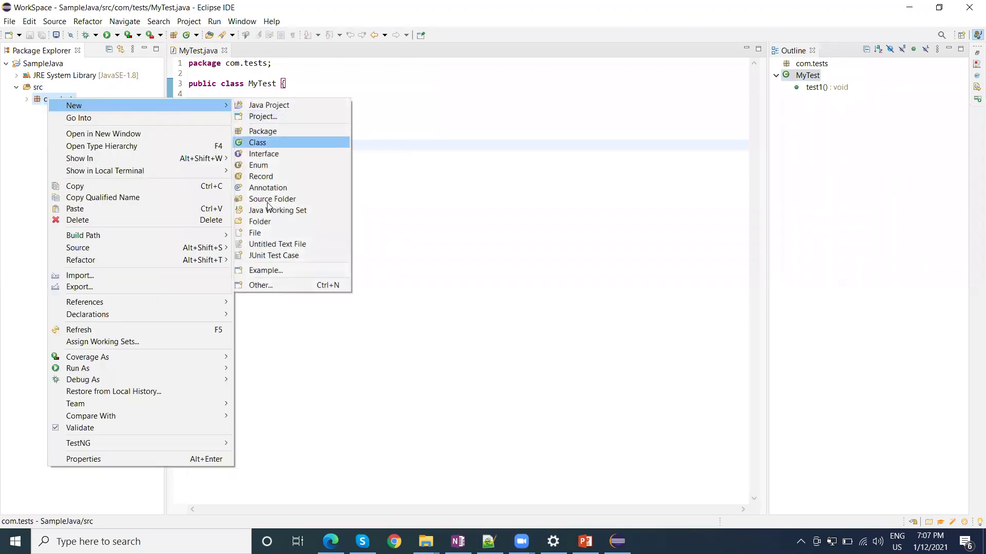
left_click(271, 286)
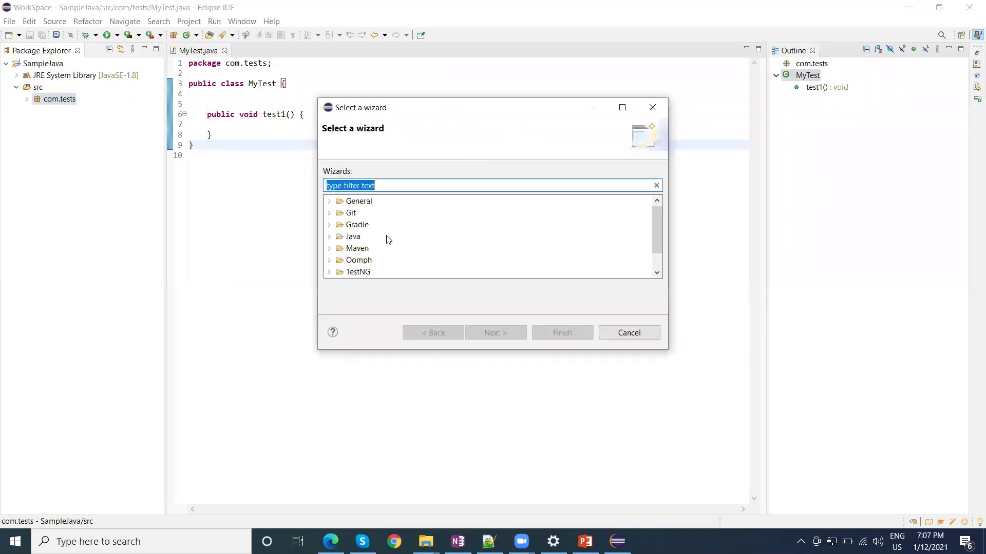
scroll(372, 256, "down", 3)
left_click(357, 248)
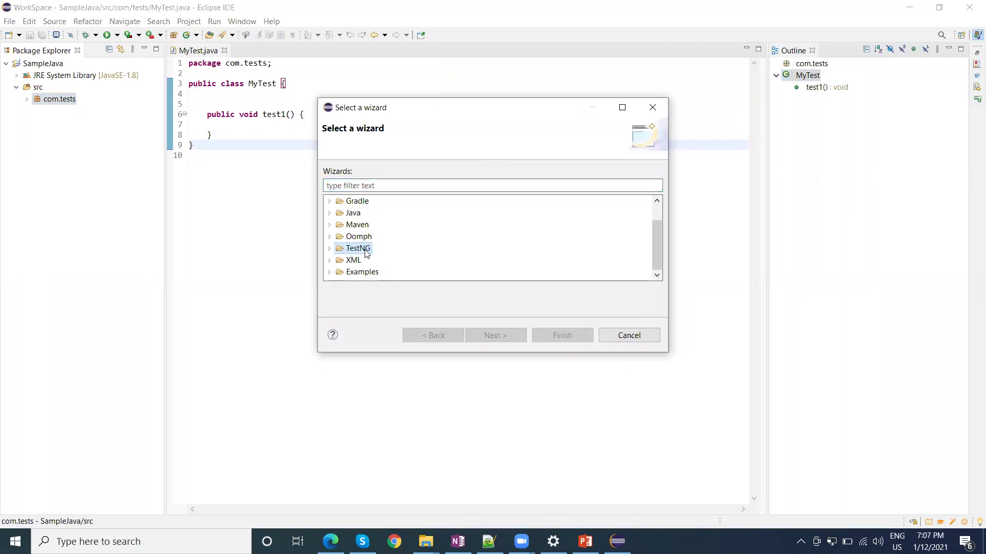
left_click(629, 335)
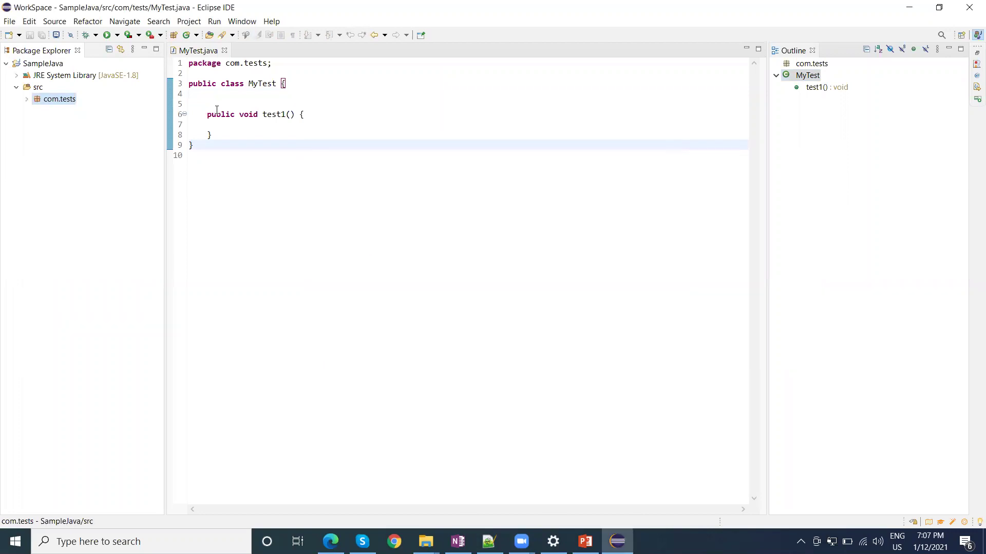
left_click(328, 103)
type("@")
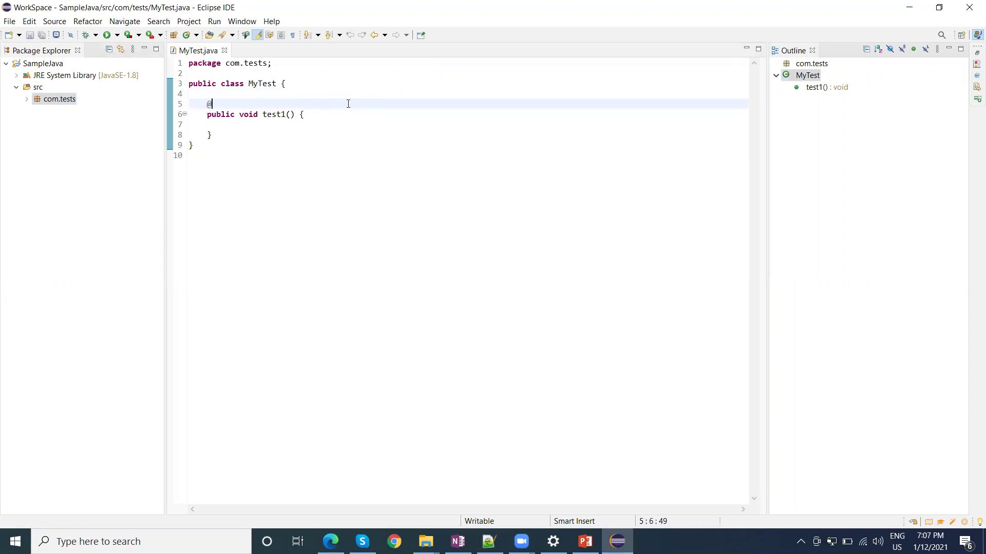
type("Test")
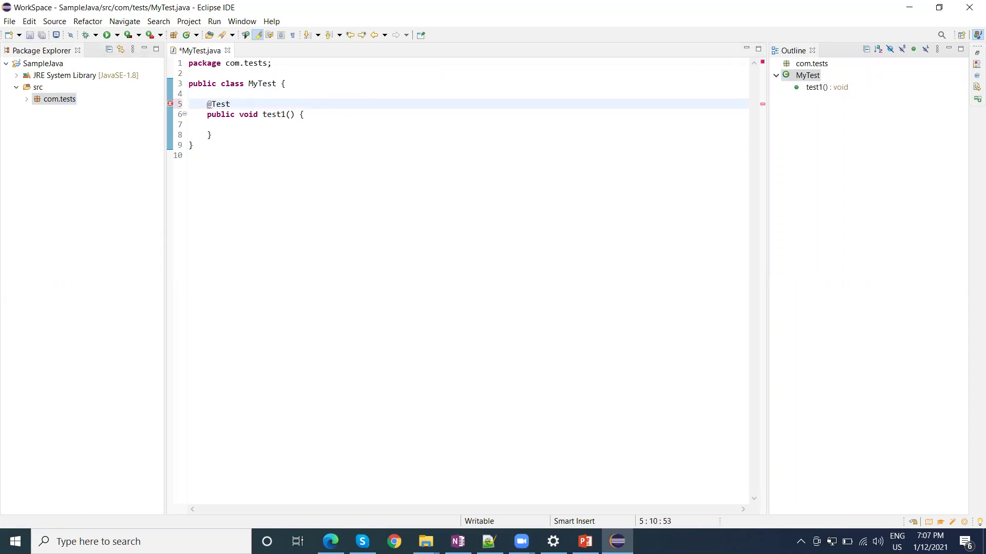
key("ctrl+s")
left_click(319, 158)
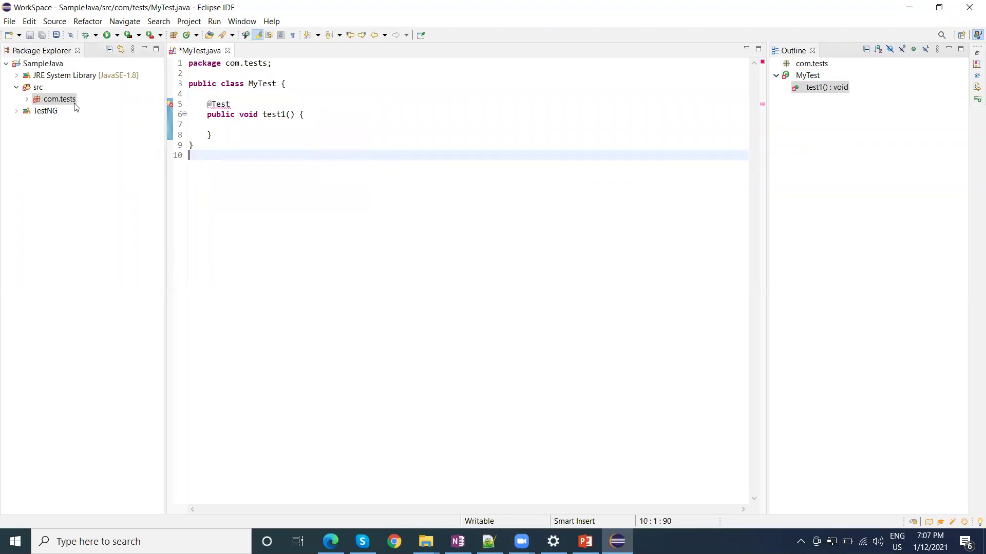
left_click(230, 103)
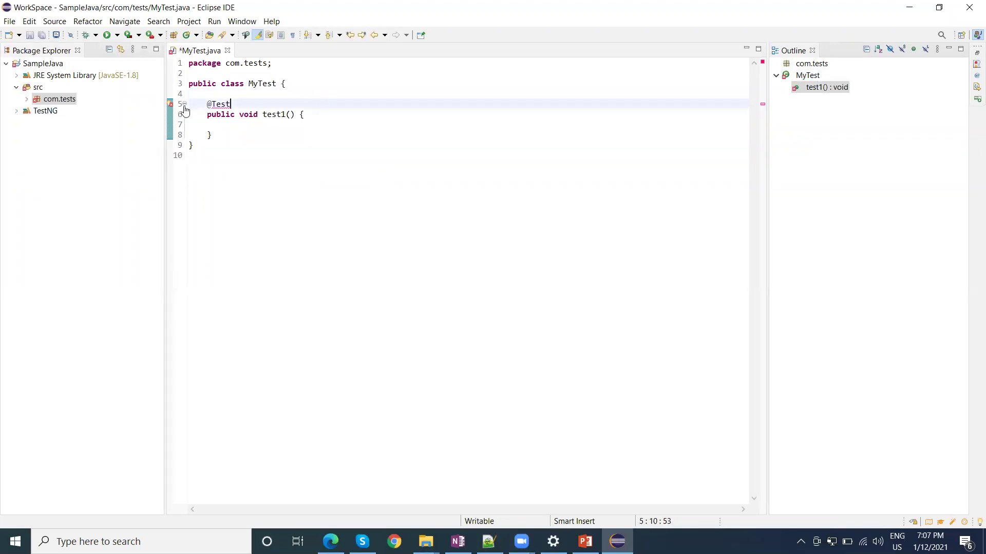
double_click(218, 104)
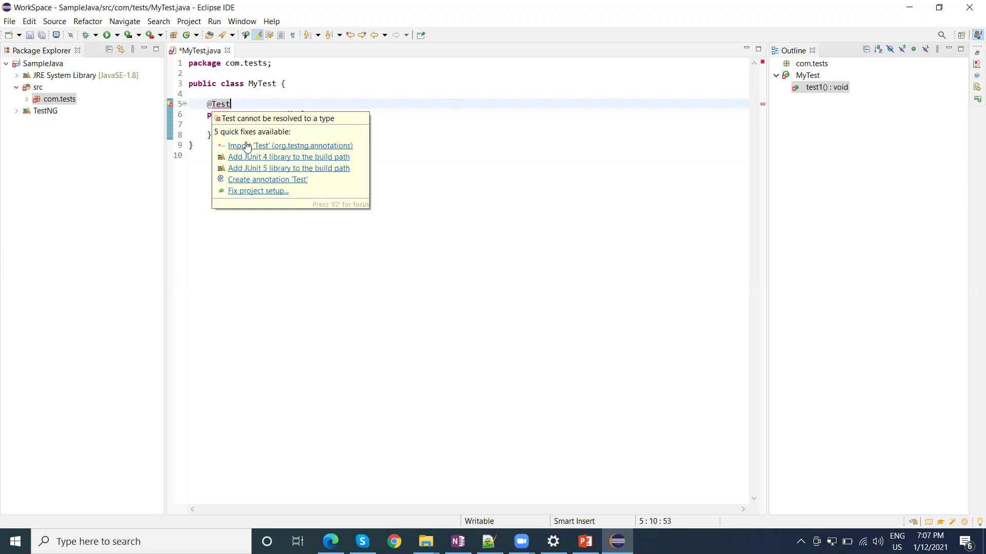
mouse_move(218, 105)
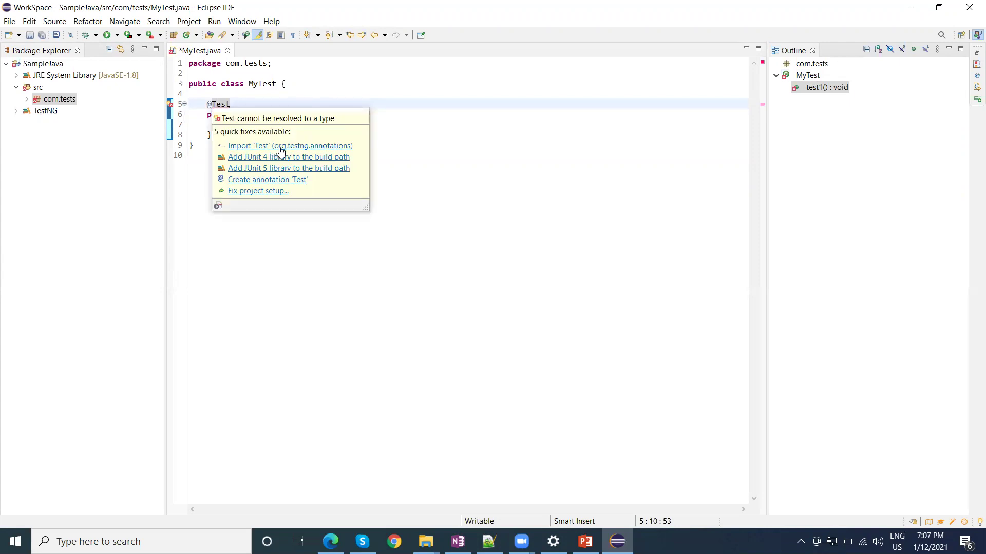
left_click(290, 146)
left_click(341, 137)
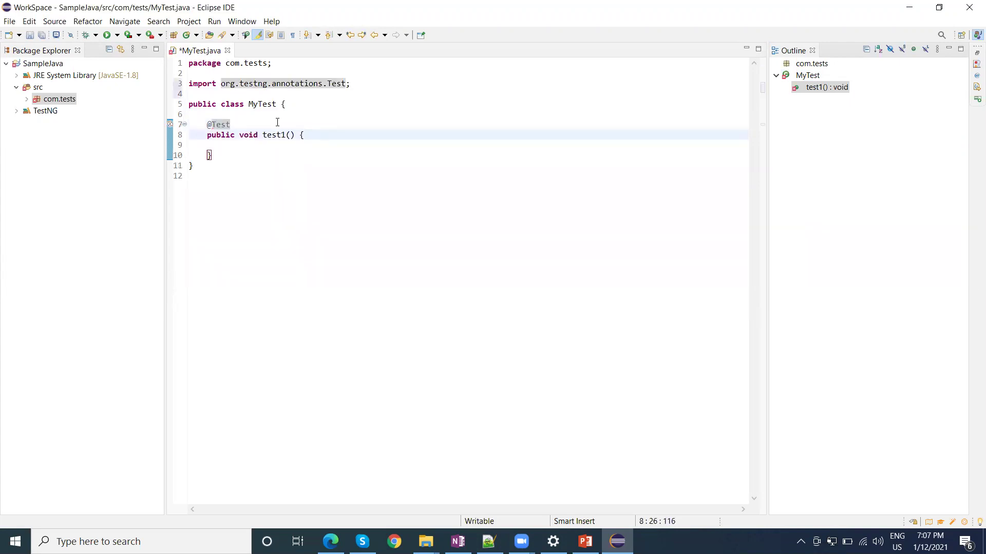
key("ctrl+s")
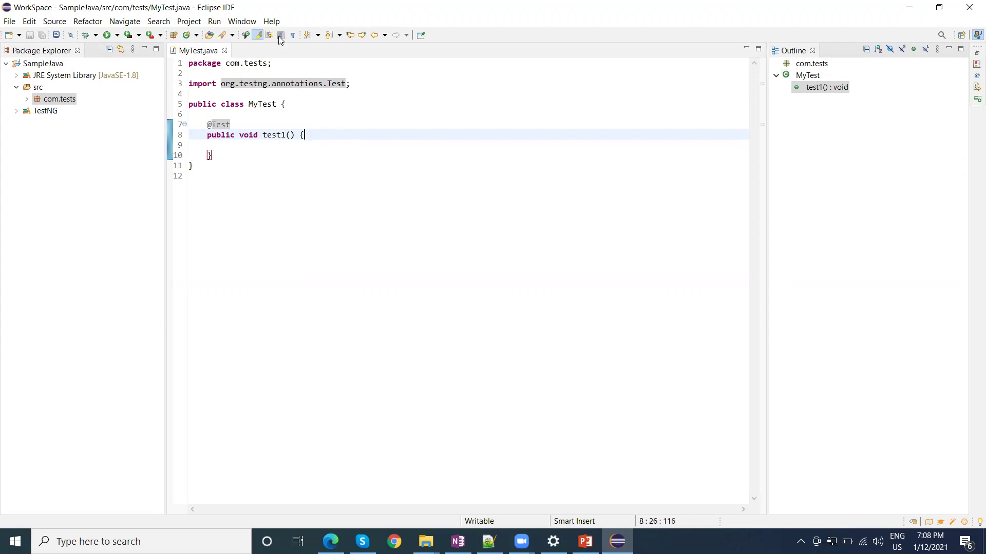
left_click(271, 21)
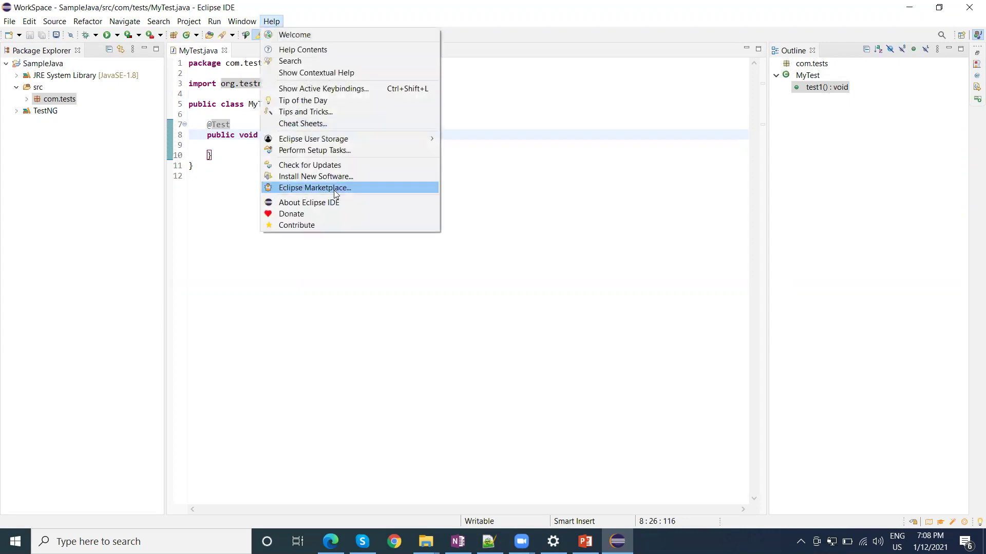
left_click(626, 146)
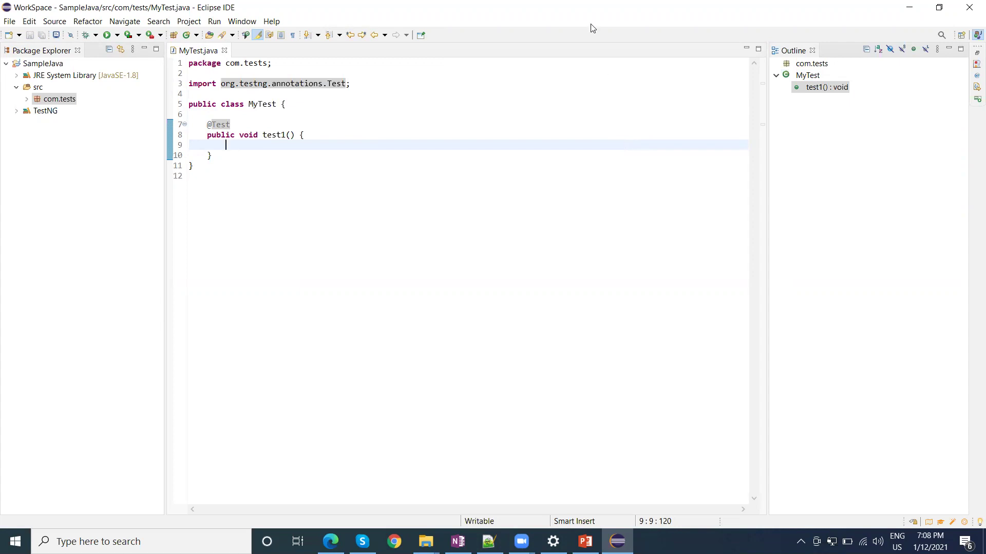
Open TestNG's Eclipse plug-in installation page in Edge and select the release update-site URL.
key("alt+Tab")
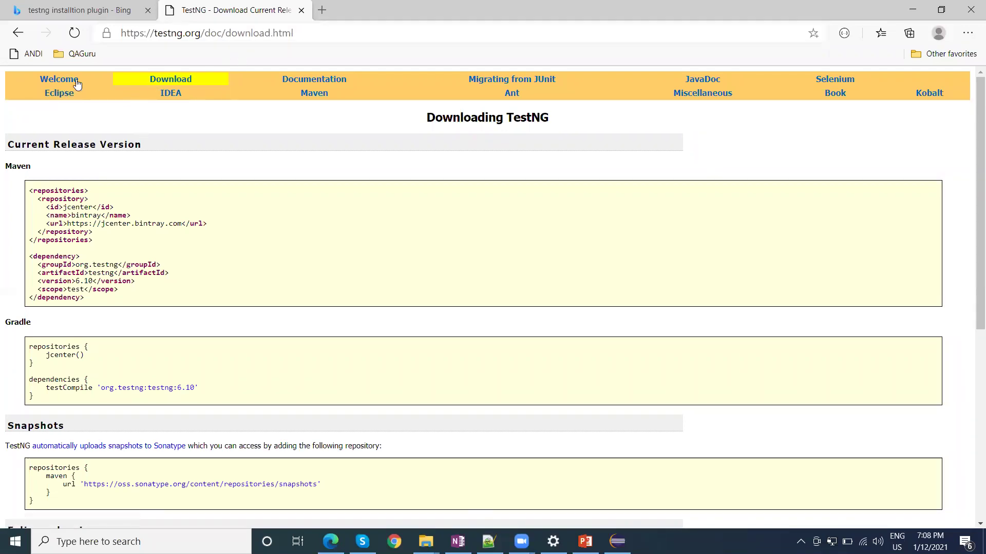
left_click(59, 93)
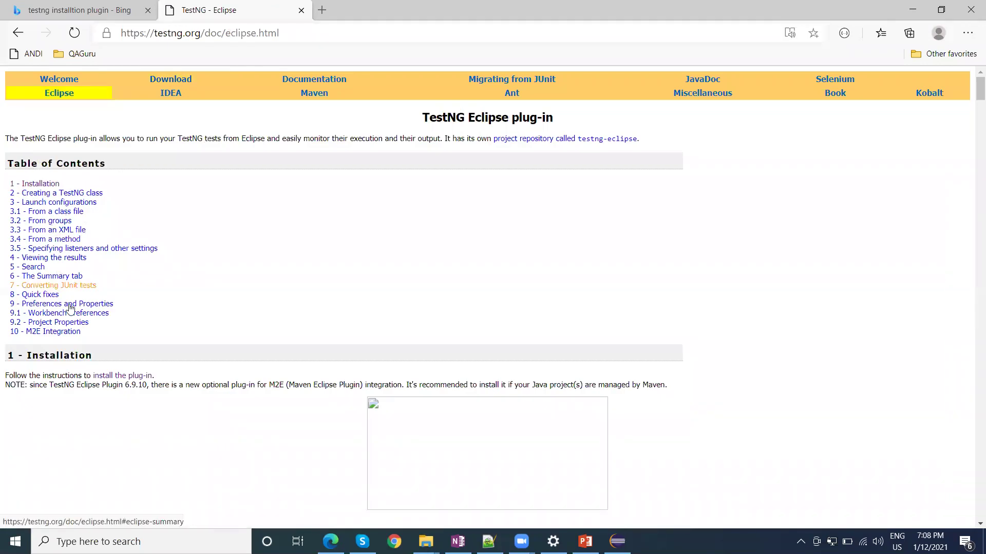
left_click_drag(27, 376, 54, 376)
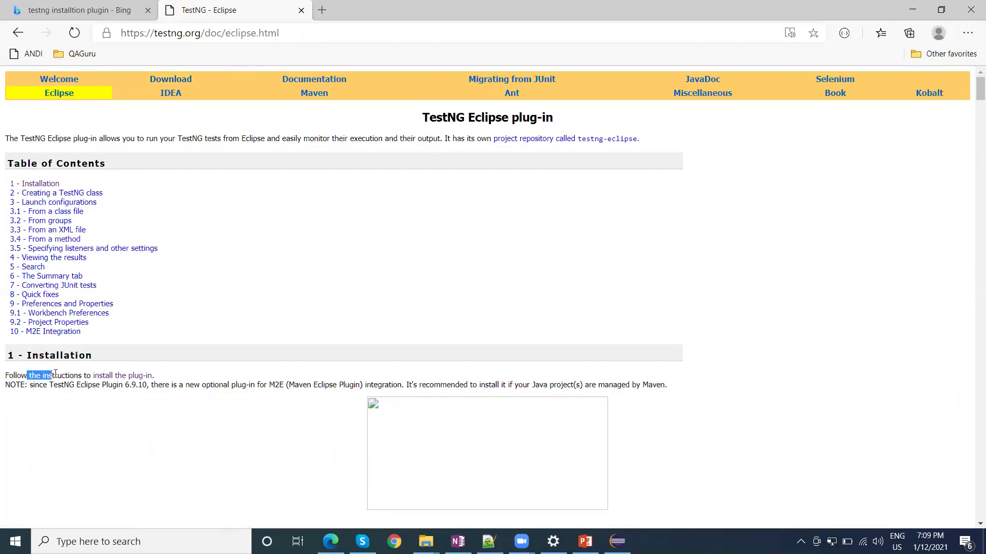
left_click(12, 376)
left_click_drag(21, 376, 75, 376)
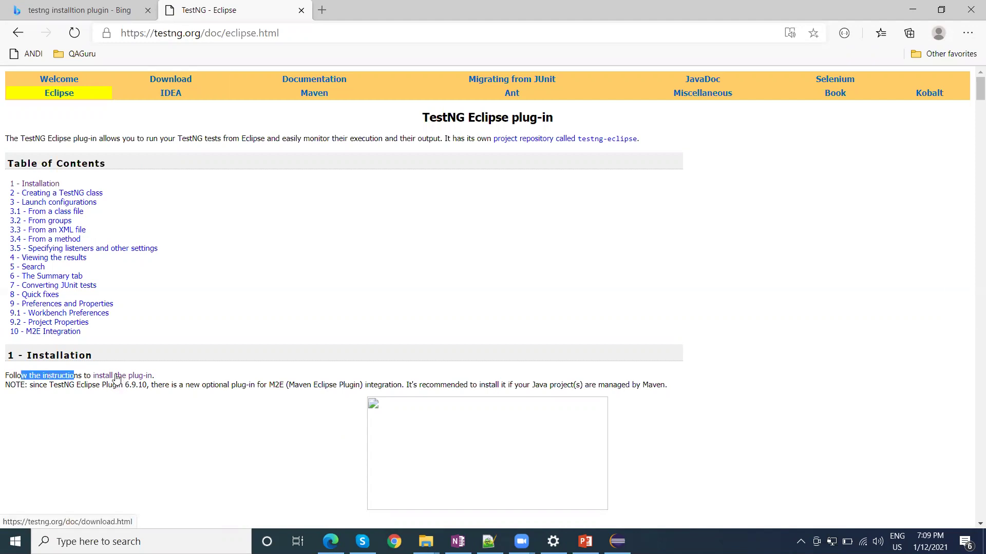
left_click(120, 376)
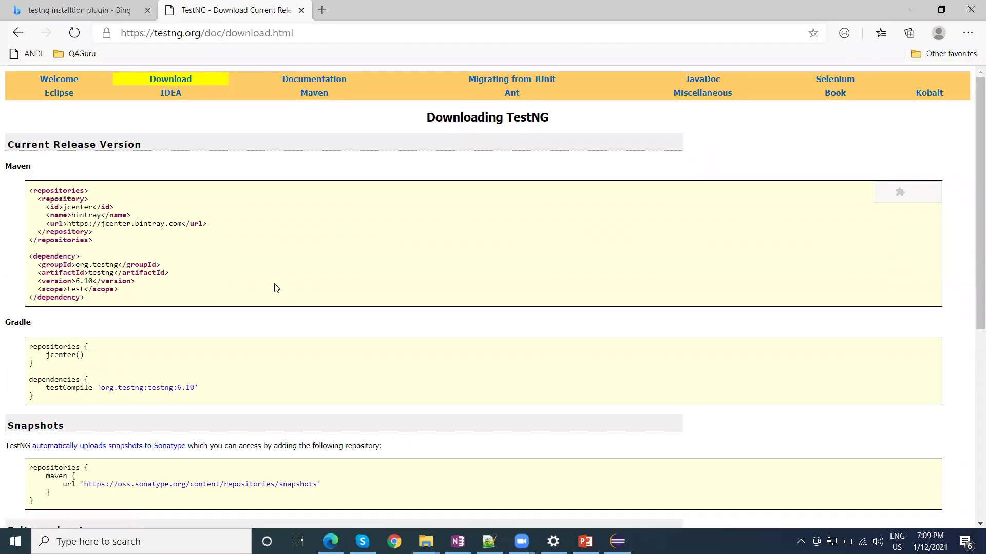
scroll(274, 288, "down", 4)
scroll(274, 288, "down", 2)
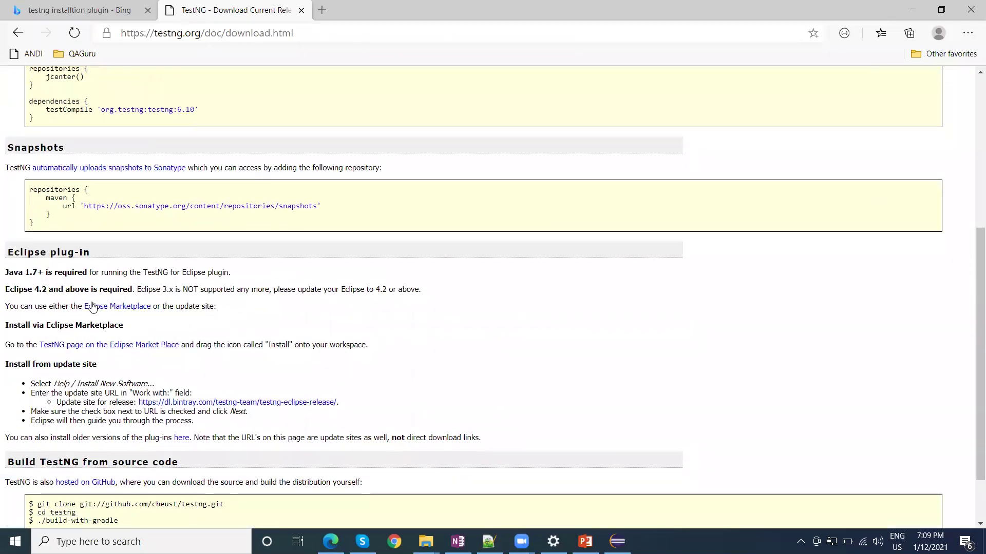
scroll(92, 308, "down", 1)
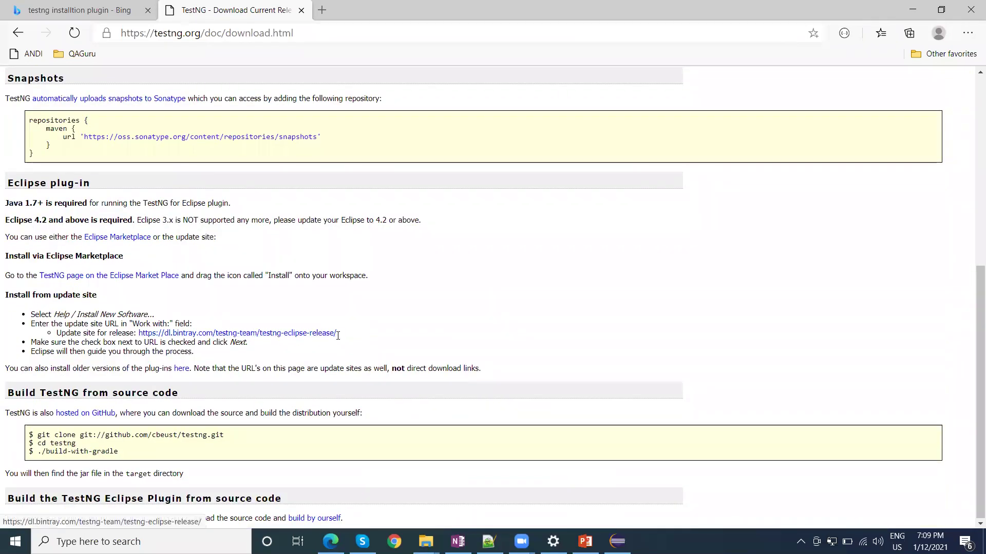
left_click_drag(339, 335, 145, 334)
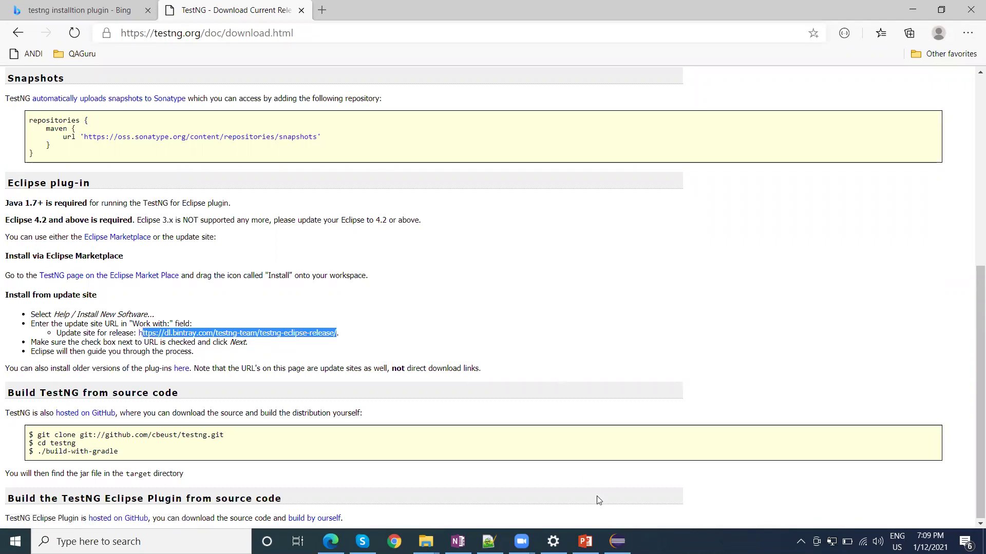
Back in Eclipse, open Help > Install New Software to reach the Available Software page.
left_click(617, 541)
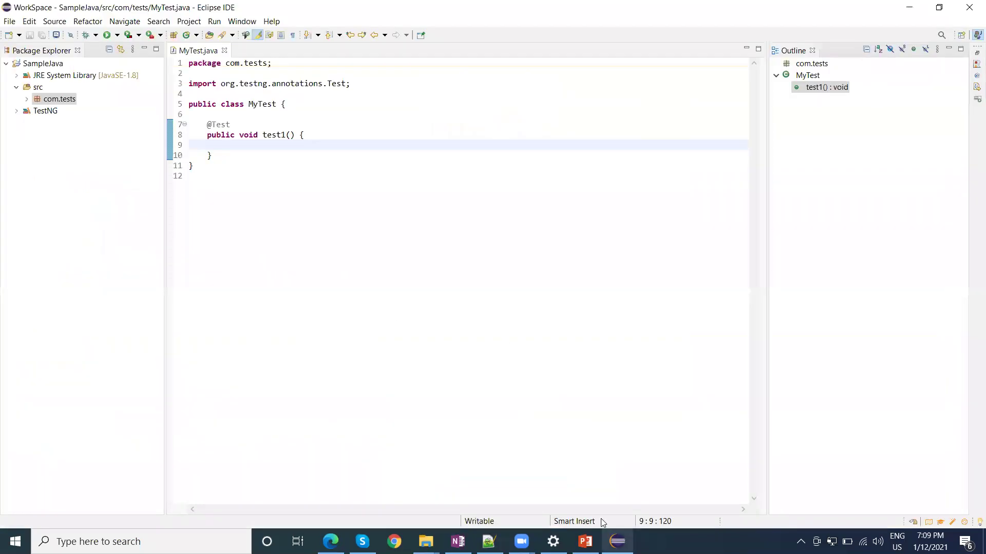
left_click(241, 21)
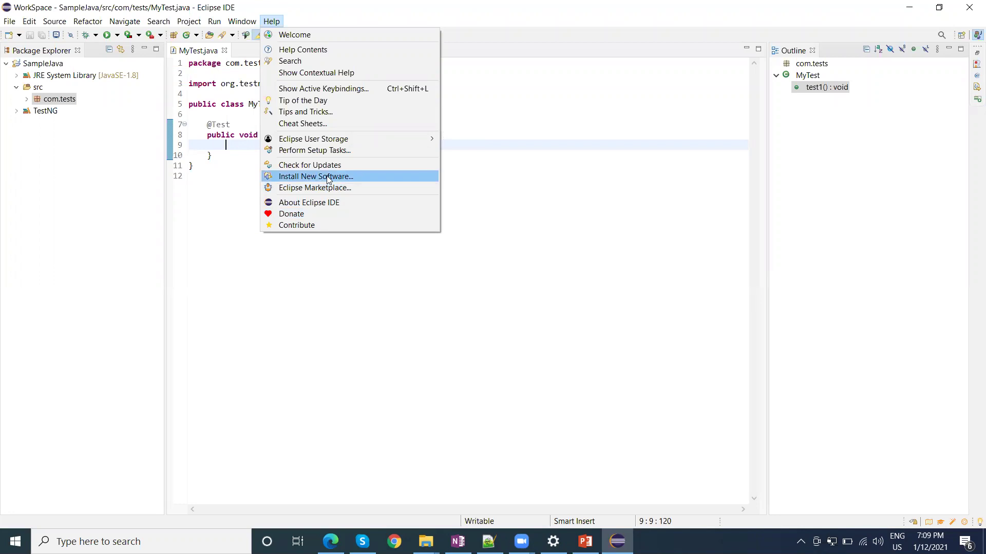
left_click(328, 179)
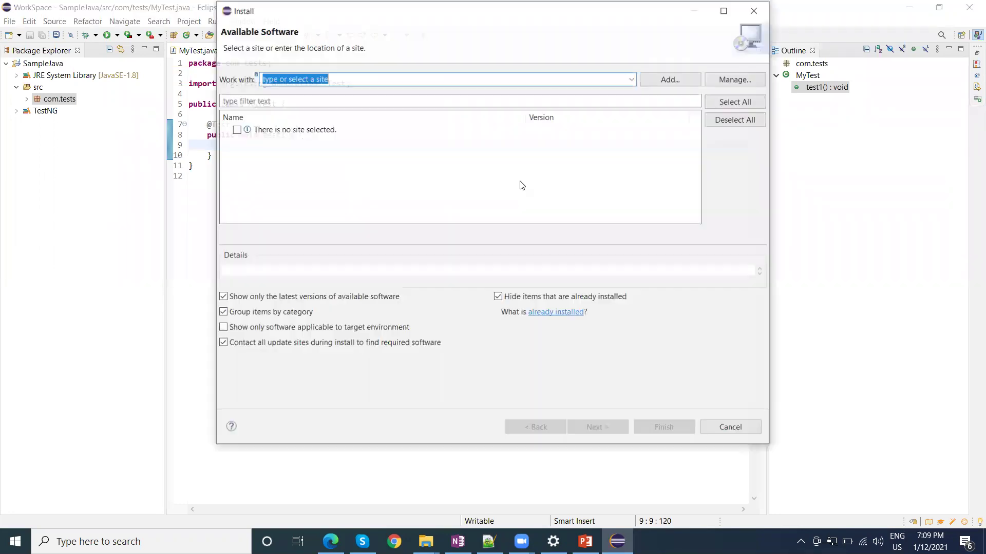
Add a TestNg12 repository using the pasted TestNG release URL, corrected to start with http.
left_click(670, 79)
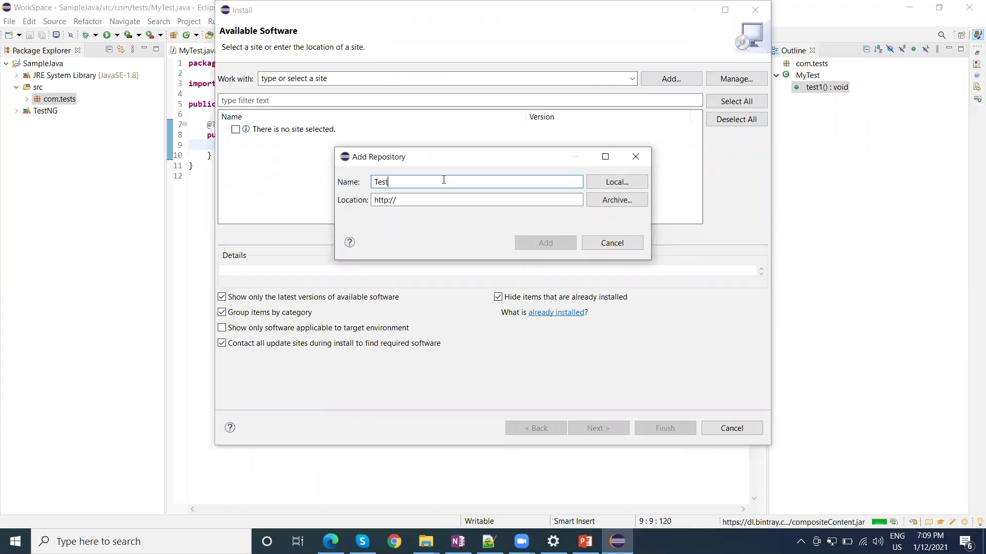
type("N")
type("g12")
type("2")
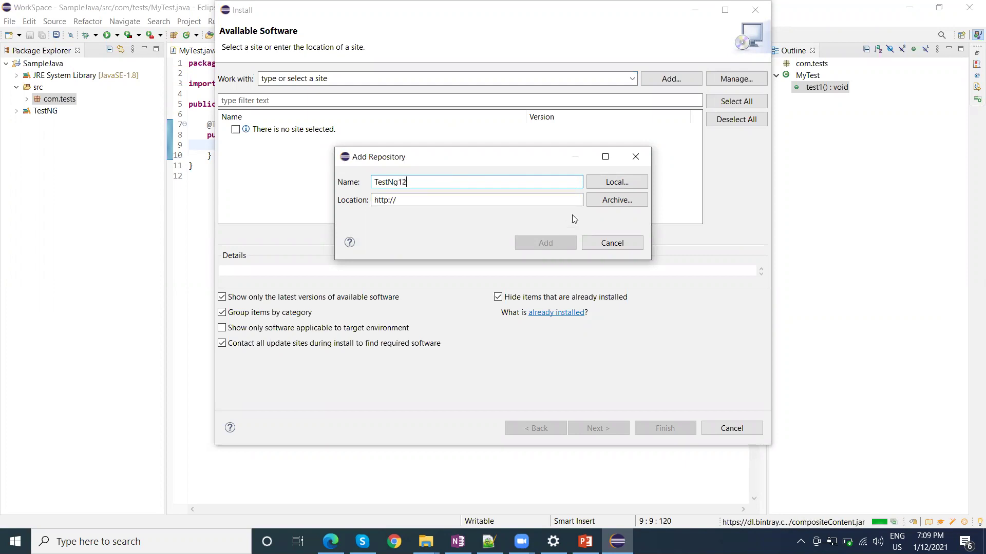
double_click(411, 202)
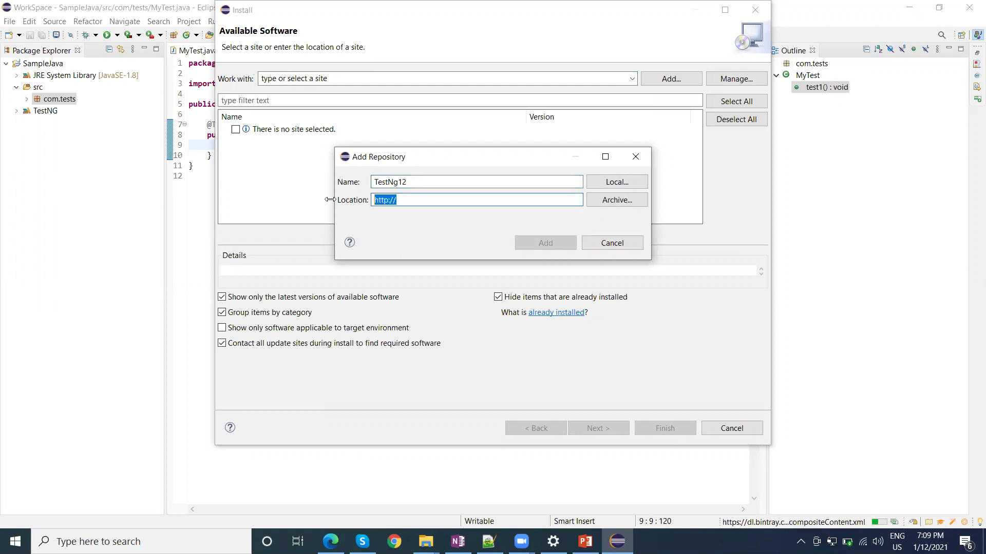
type("ttps://dl.bintray.com/testng-team/testng-eclipse-release/")
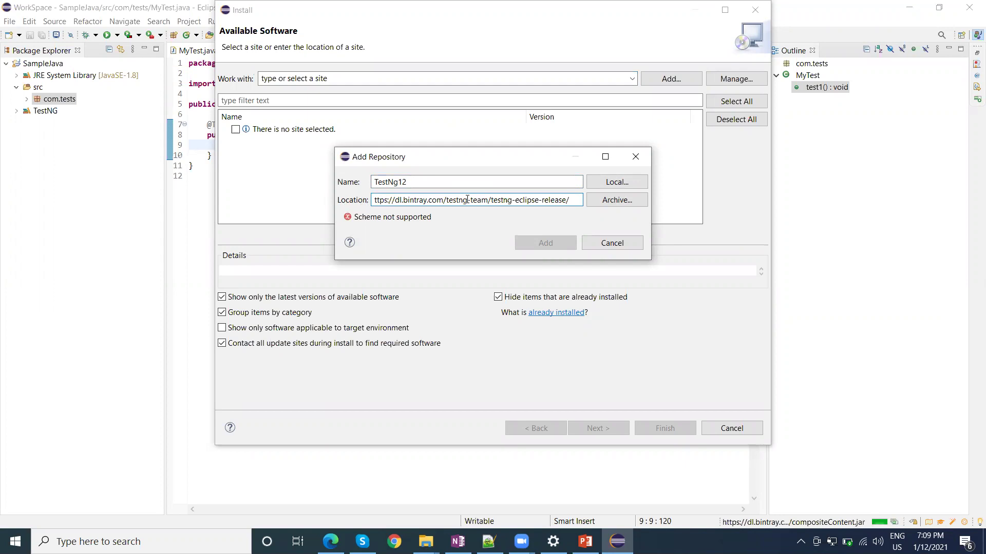
key("BackSpace")
key("BackSpace")
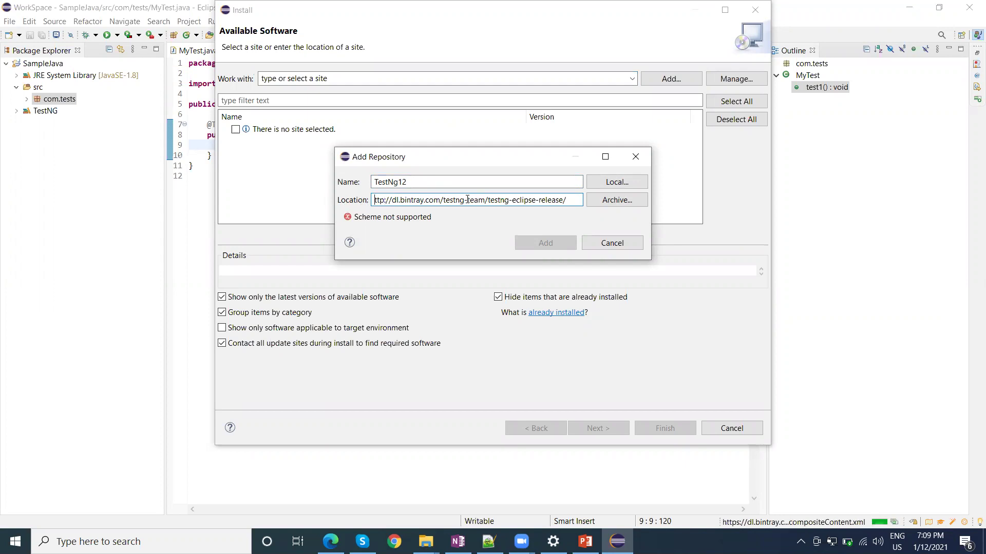
type("ht")
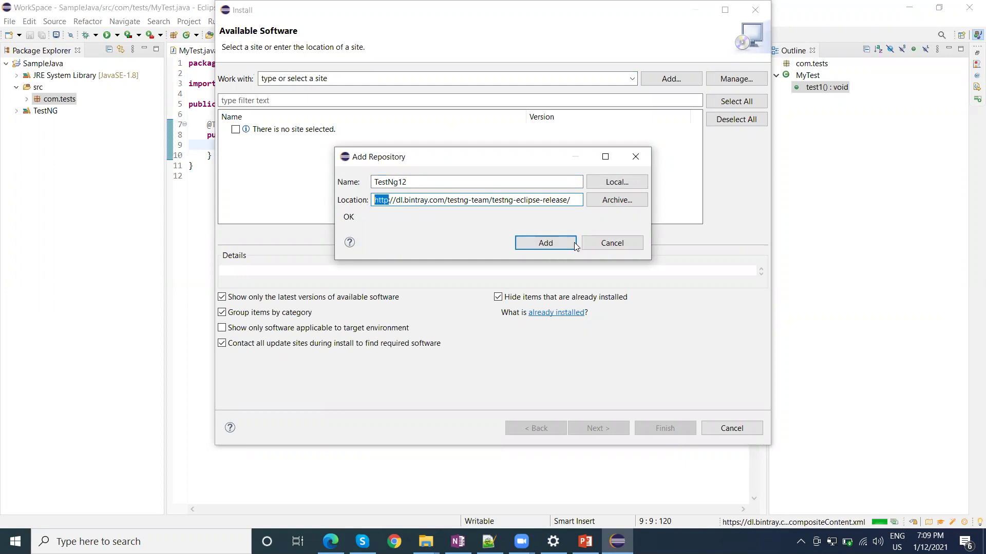
left_click(545, 243)
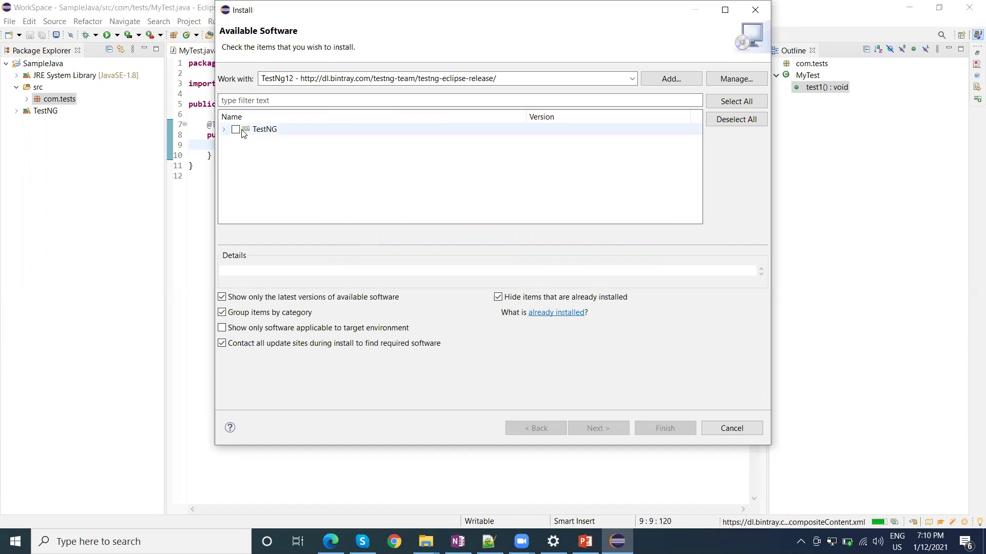
Tick TestNG and expand it to see that all its items are already installed.
left_click(235, 130)
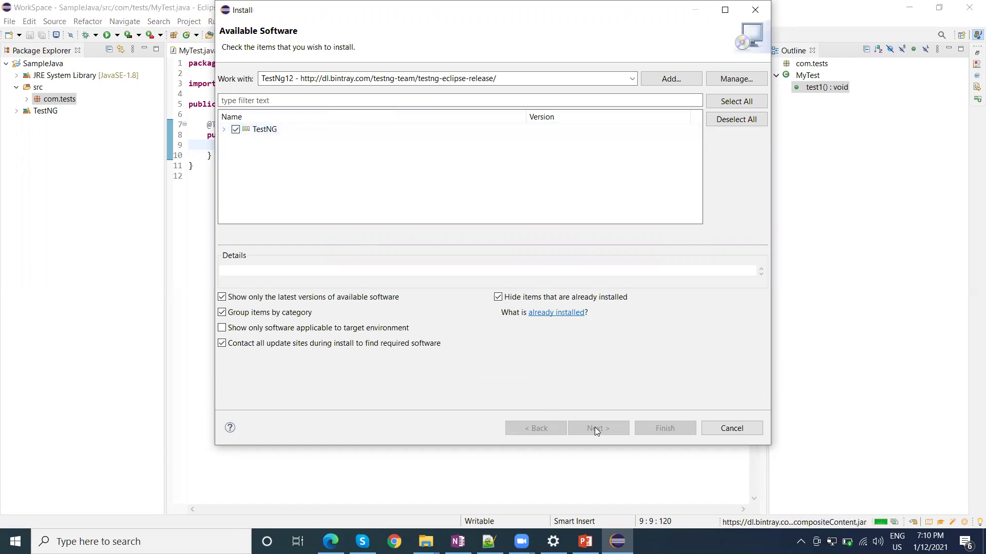
left_click(224, 129)
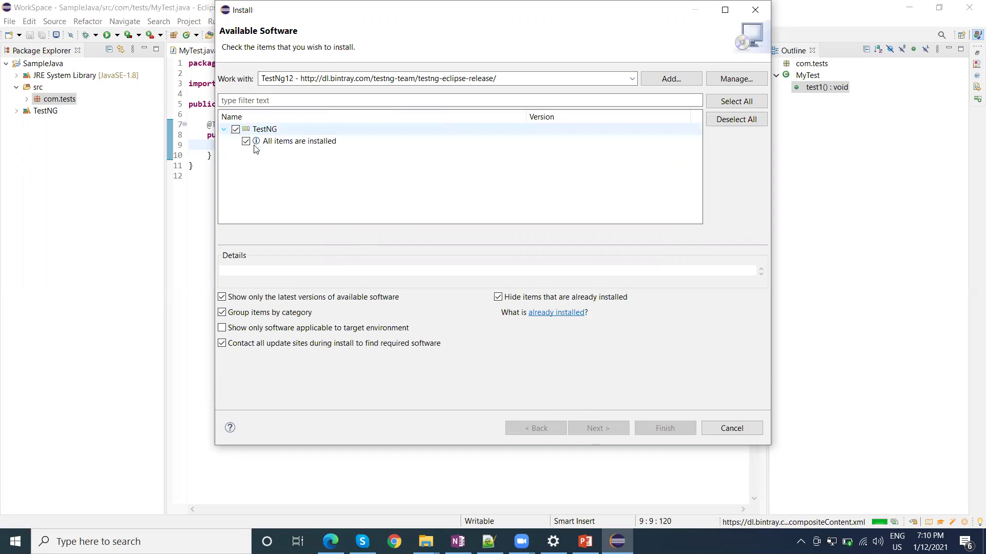
left_click(301, 142)
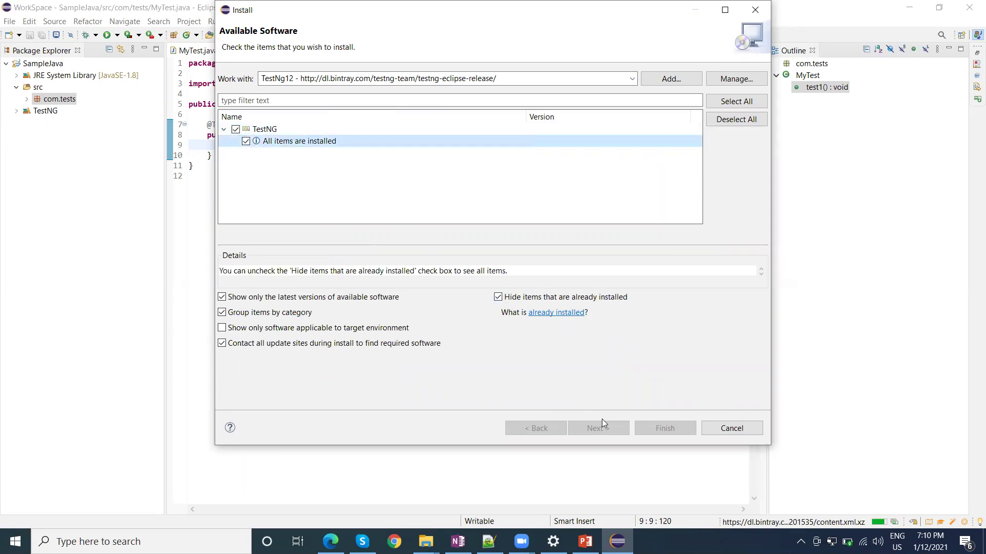